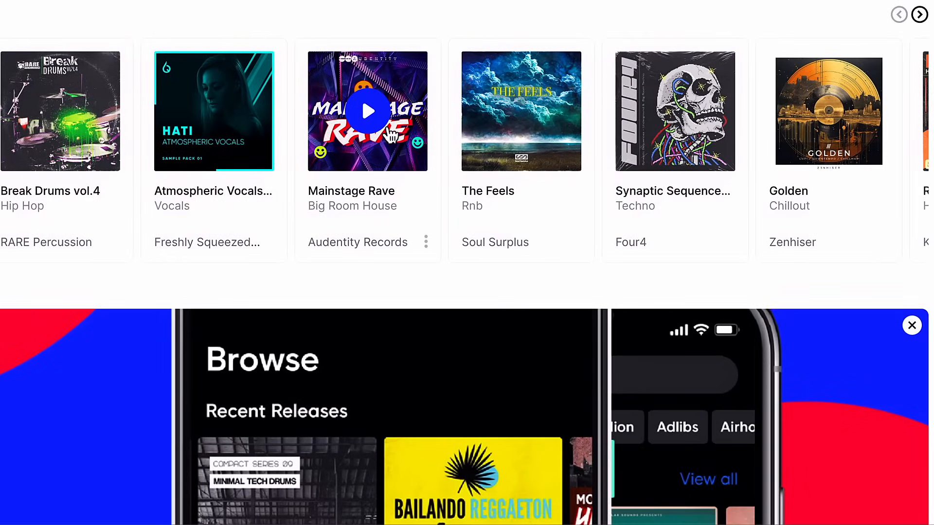
- Open the Synaptic Sequences pack and find sounds similar to FO4_UBRT_132_drum_ruthless_kick.wav after previewing it
left_click(370, 114)
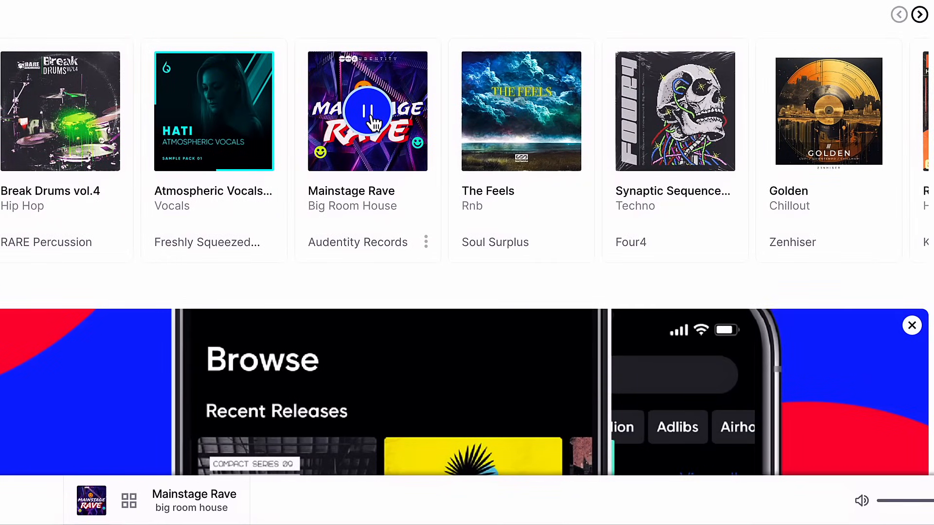
left_click(675, 111)
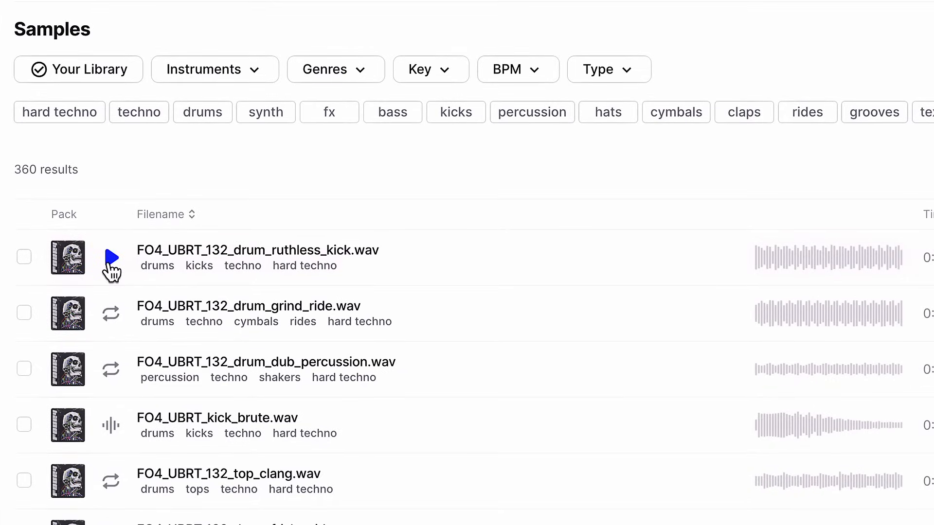
left_click(111, 258)
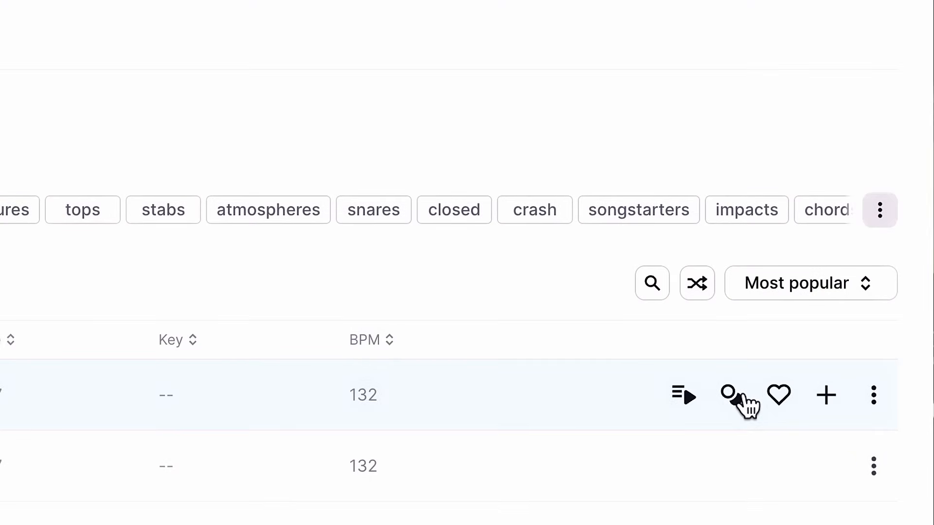
left_click(743, 398)
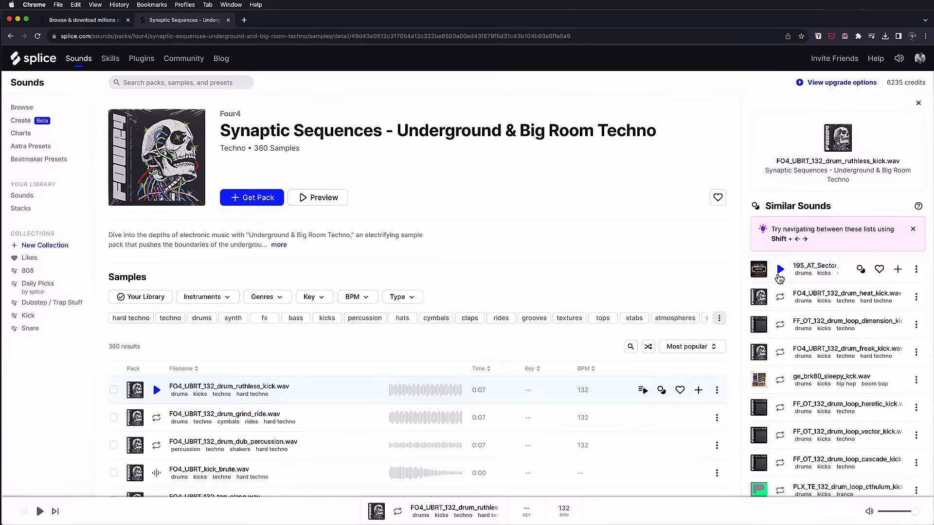
- Audition several of the kick loops listed as similar to the ruthless kick sample
left_click(779, 271)
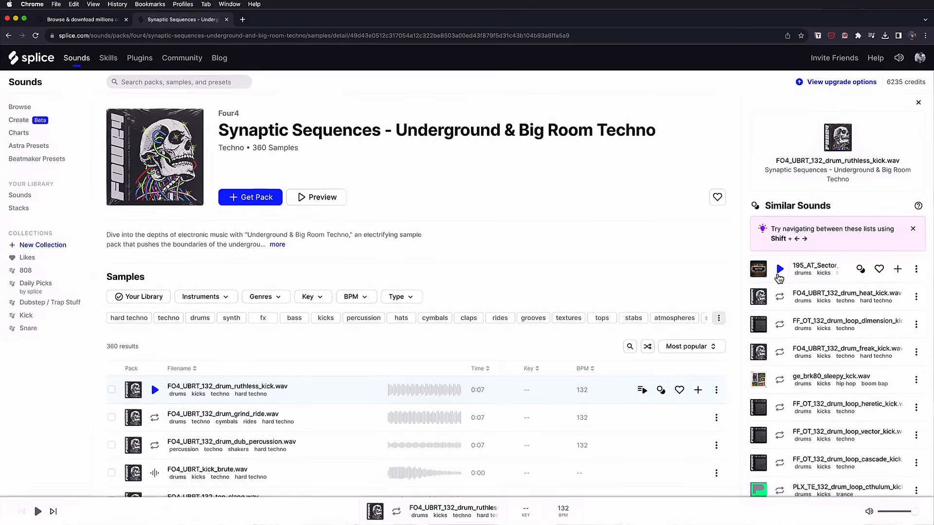
left_click(785, 301)
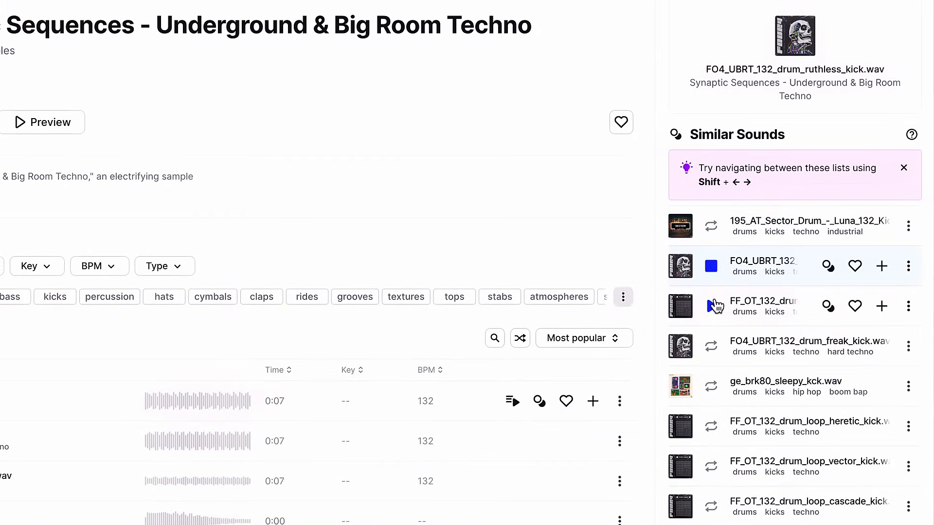
left_click(713, 306)
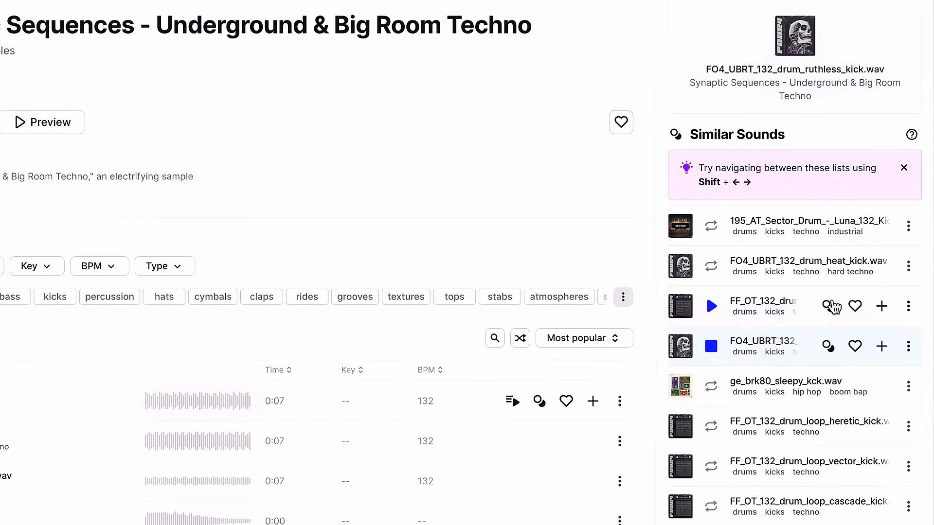
left_click(711, 428)
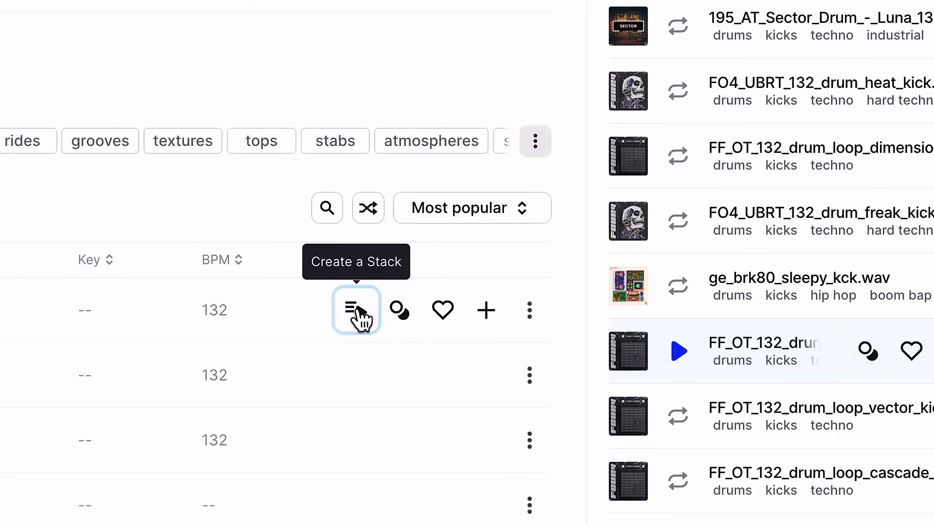
- Create a stack from the ruthless kick sample and play it briefly
left_click(357, 314)
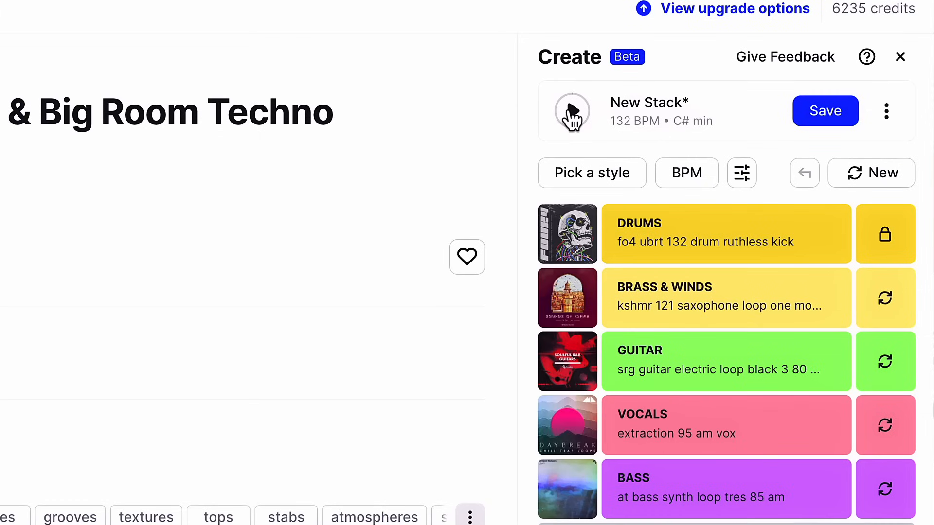
left_click(572, 112)
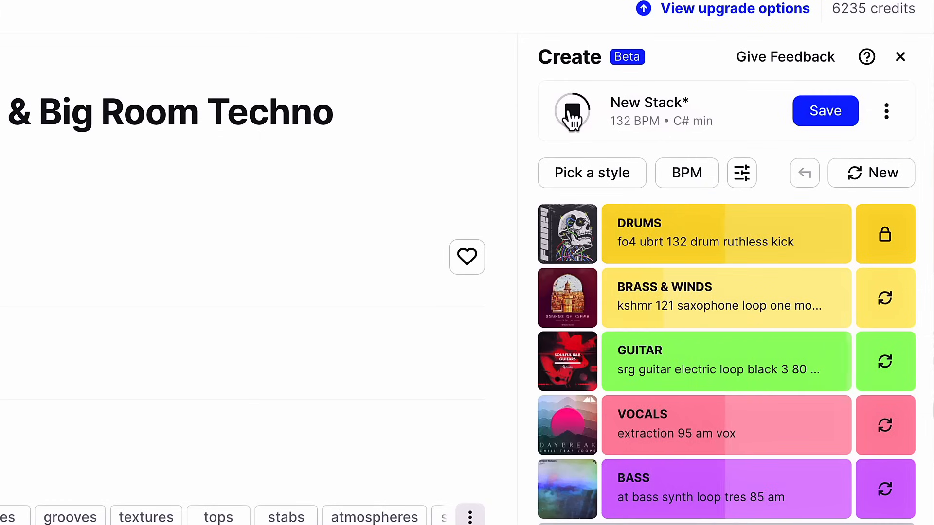
left_click(572, 113)
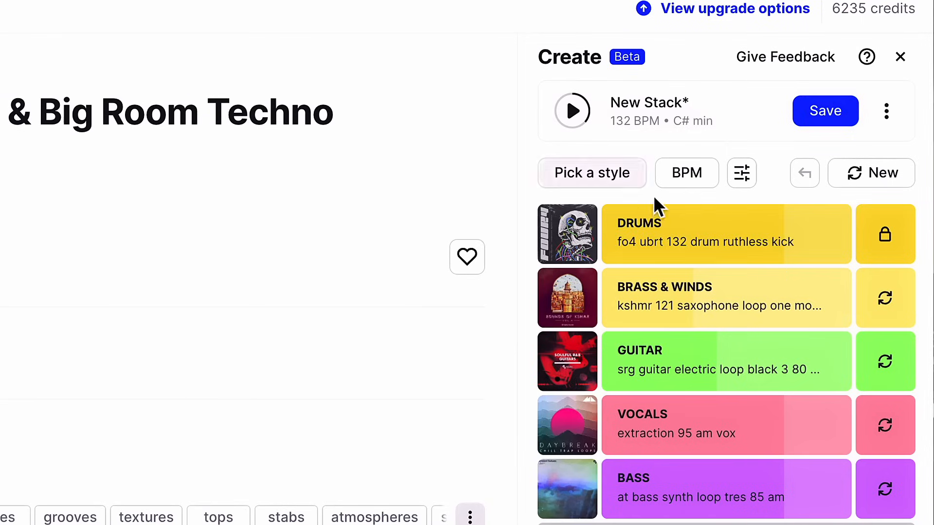
- Set the new stack's style to Dance Pop
mouse_move(682, 253)
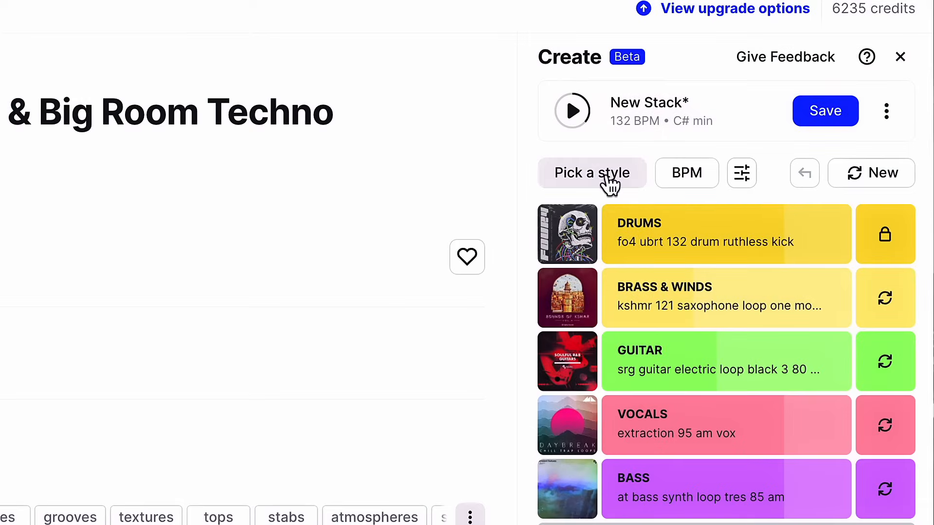
left_click(607, 180)
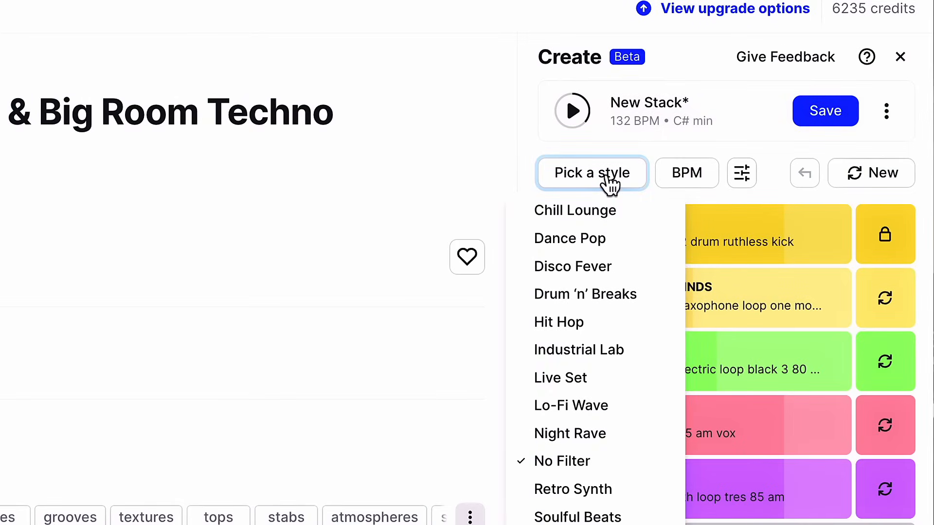
left_click(603, 183)
left_click(589, 182)
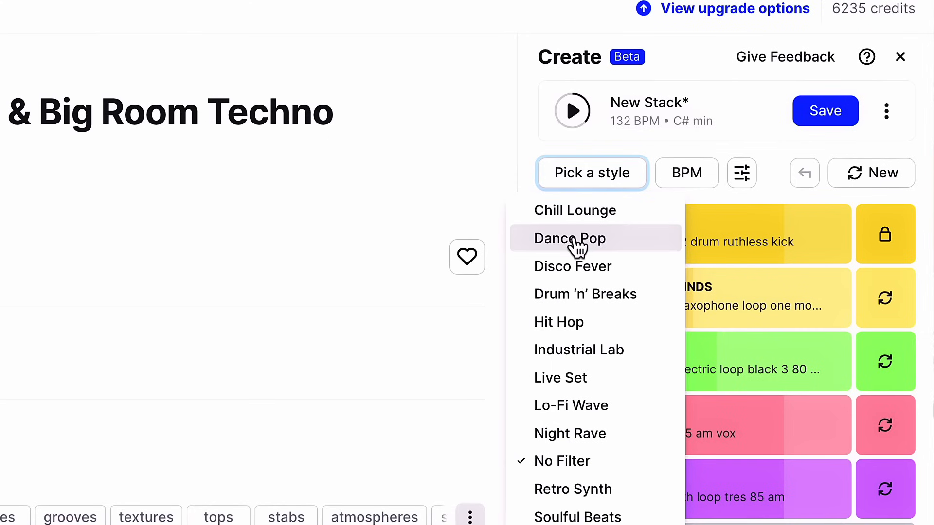
left_click(576, 241)
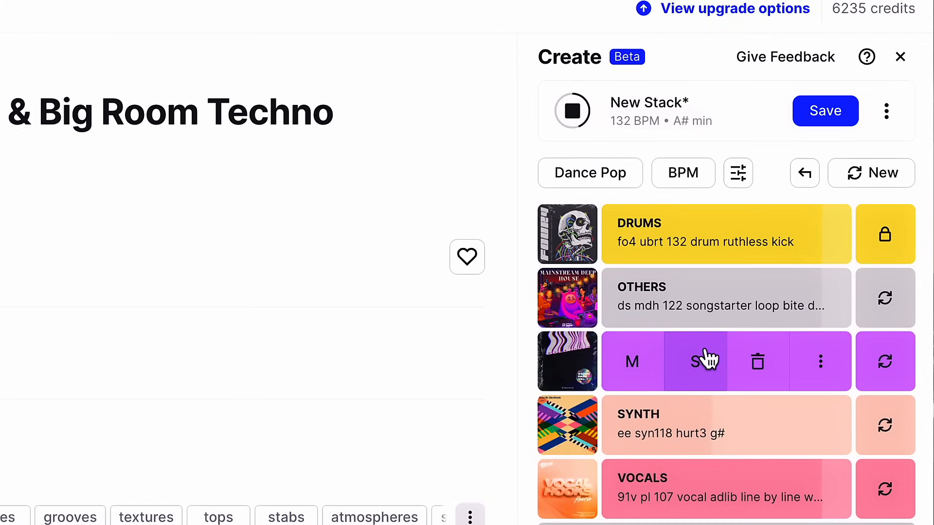
- Audition the Bass layer in solo and swap the stack's Bass and Others layers for different samples
left_click(703, 359)
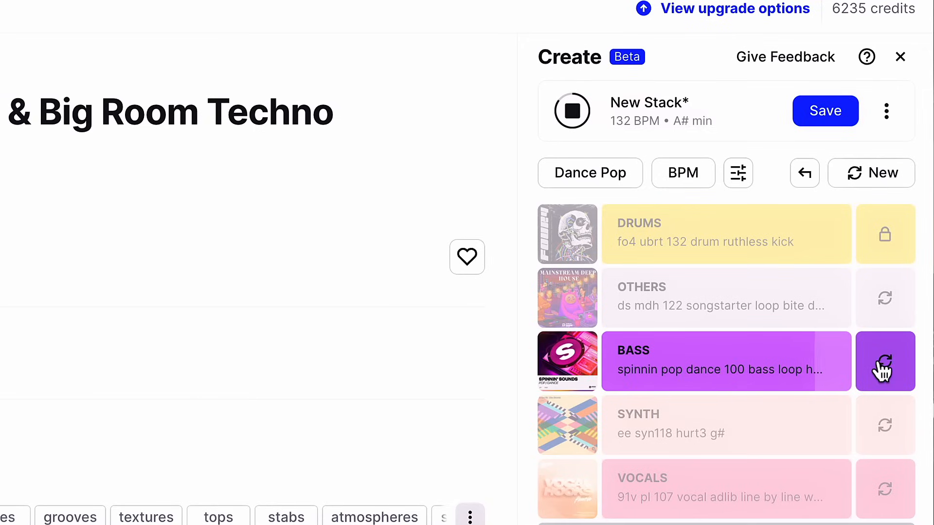
mouse_move(666, 366)
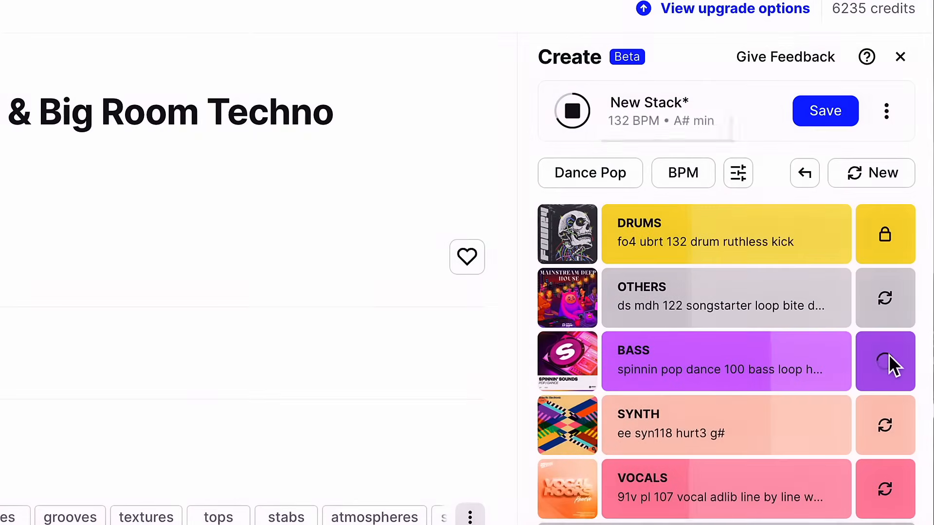
left_click(887, 365)
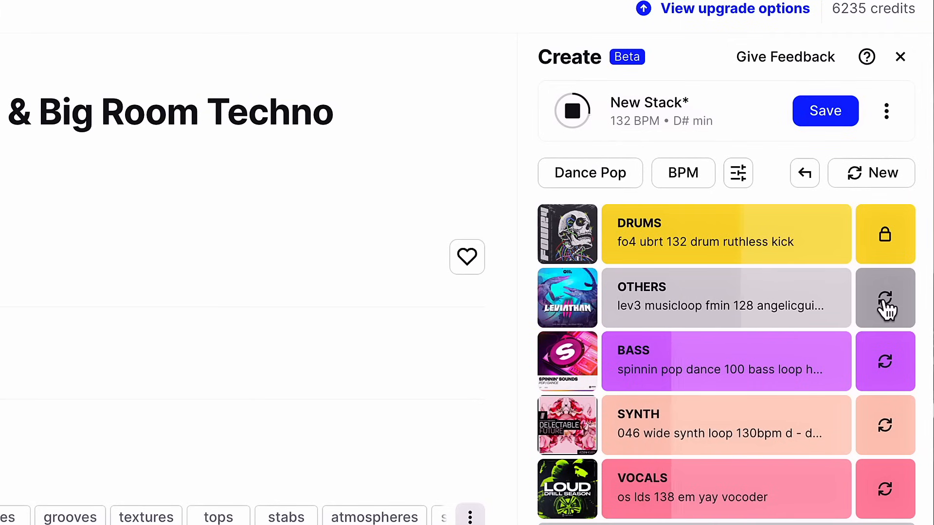
left_click(884, 298)
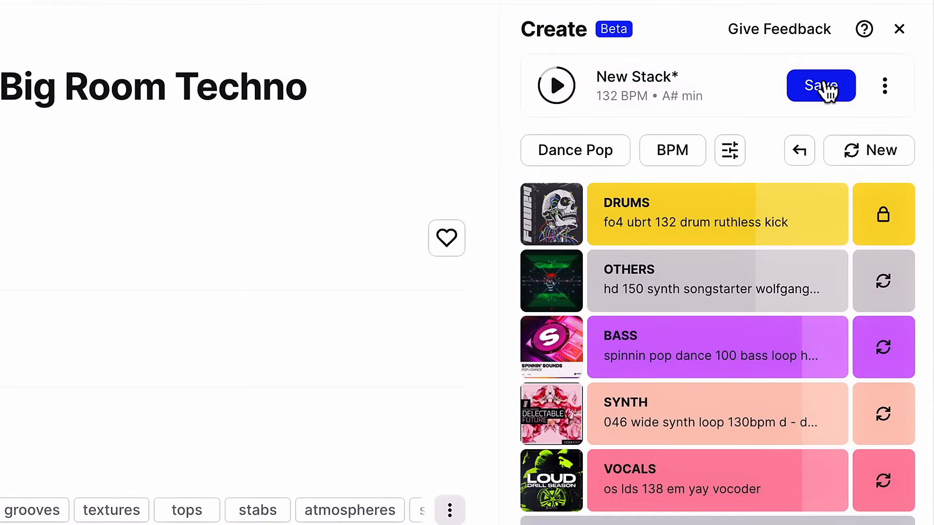
- Save the stack as Sleepy Dust and export it as a Studio One project, spending 5 credits on its samples
left_click(829, 94)
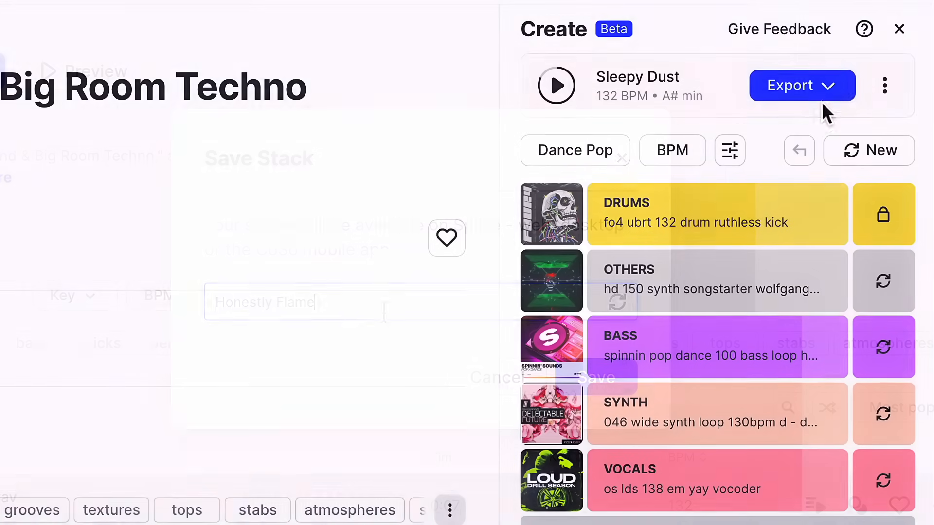
left_click(822, 97)
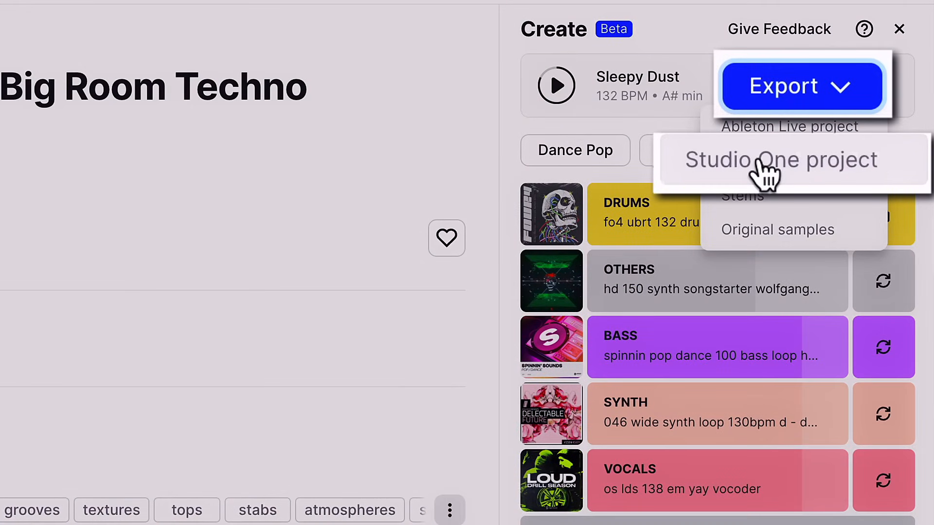
left_click(761, 163)
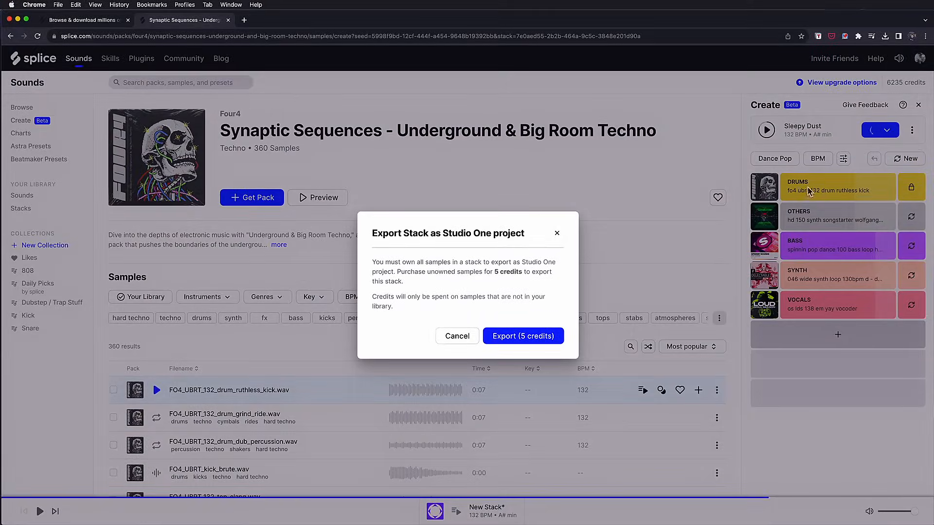
left_click(532, 331)
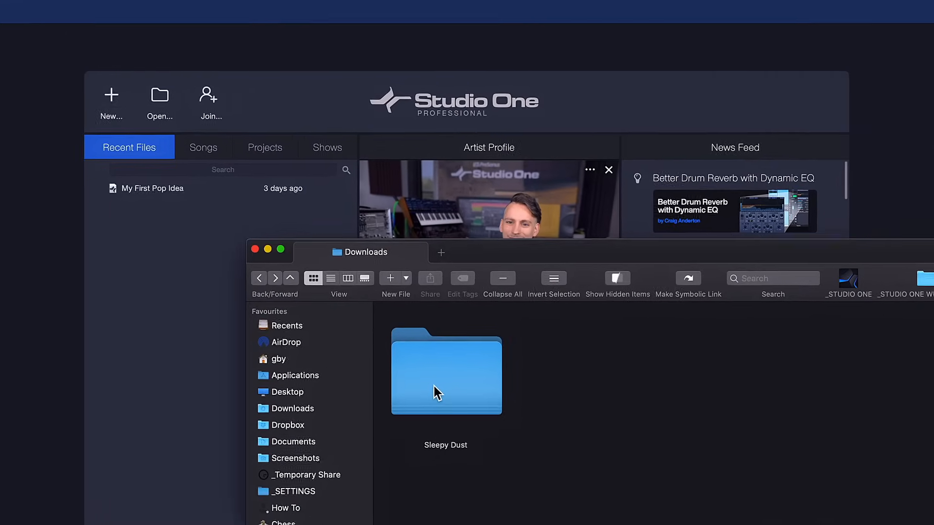
- Open Sleepy Dust.song from the downloaded Sleepy Dust folder in Studio One
double_click(434, 389)
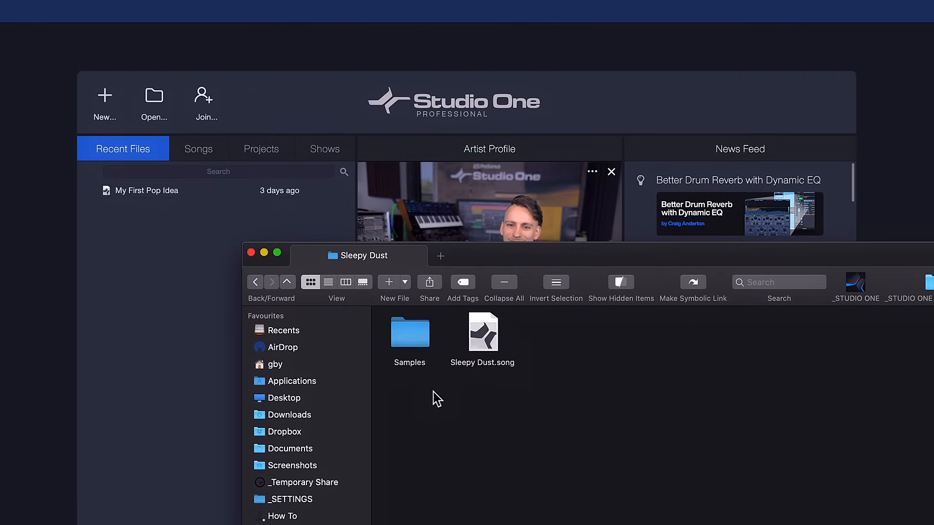
left_click_drag(482, 331, 526, 169)
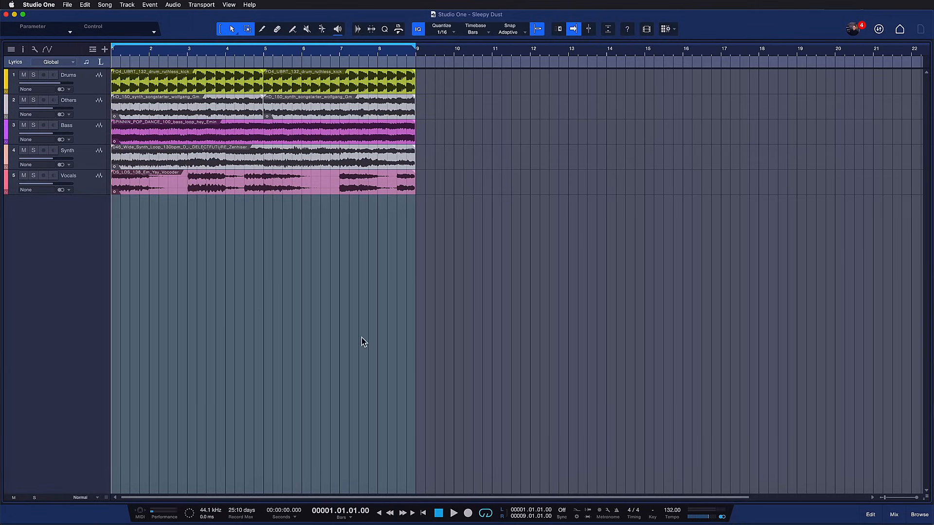
- Select all the audio events on the five tracks and play the song from the start
left_click_drag(568, 318, 252, 82)
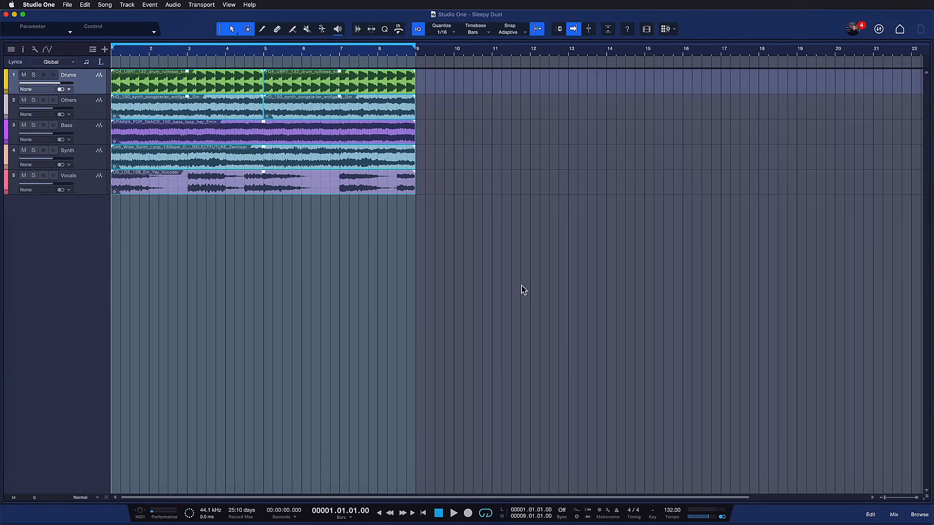
left_click_drag(492, 295, 163, 84)
key("shift+s")
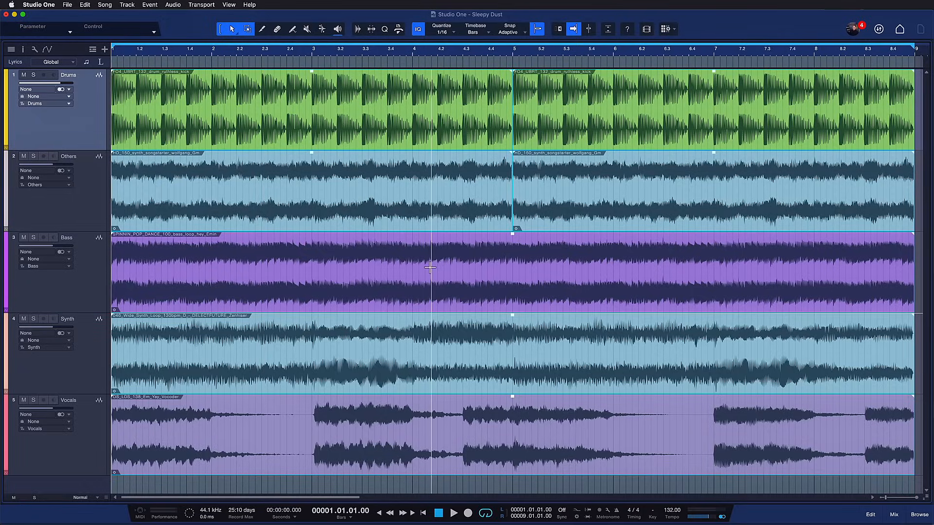
key("shift+w")
key("w")
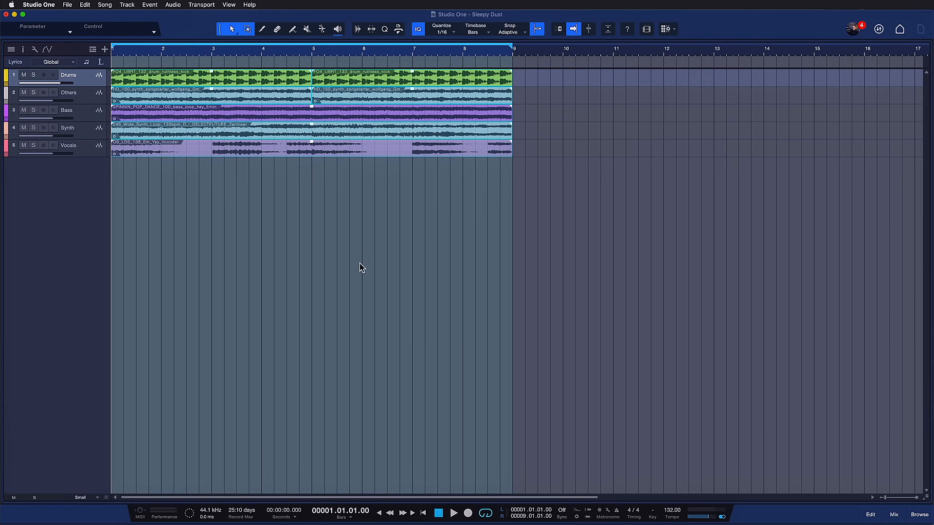
key("shift+e")
key("shift+e")
key("space")
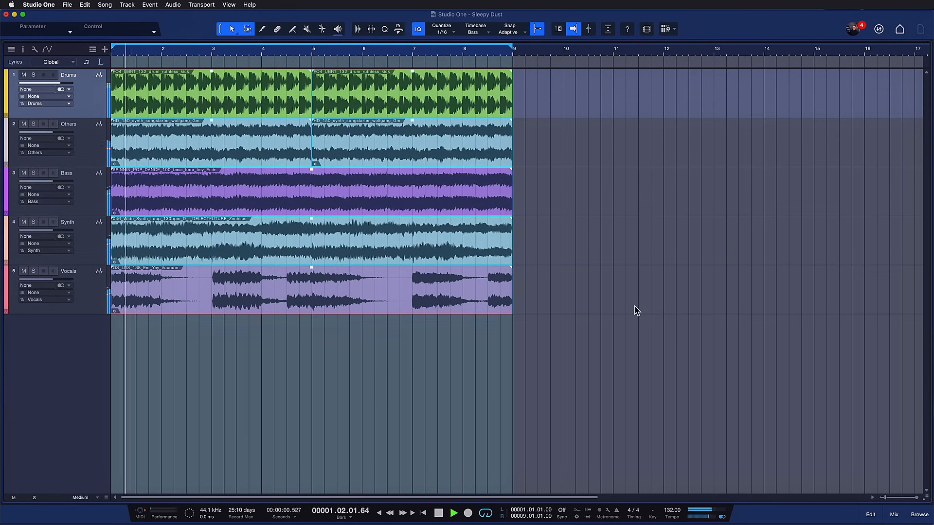
- Set the song tempo to 120 BPM
left_click(673, 510)
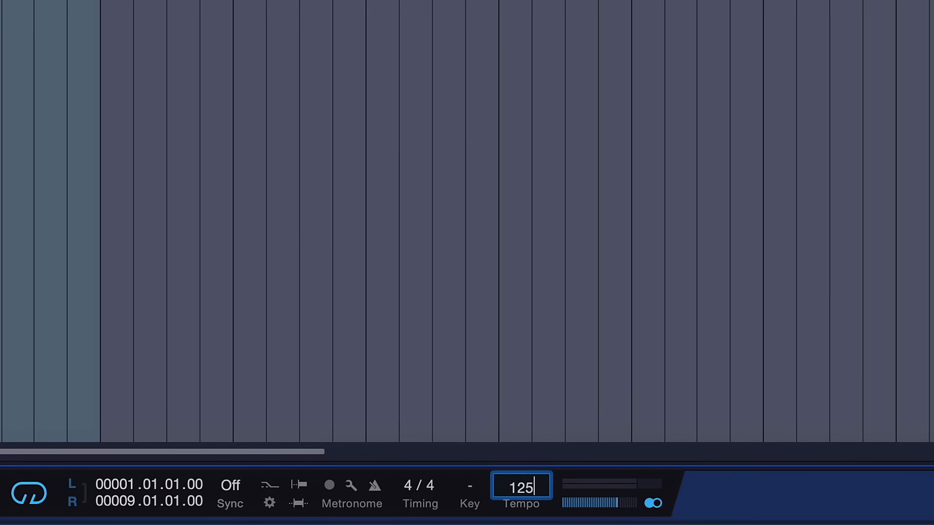
type("0")
key("Return")
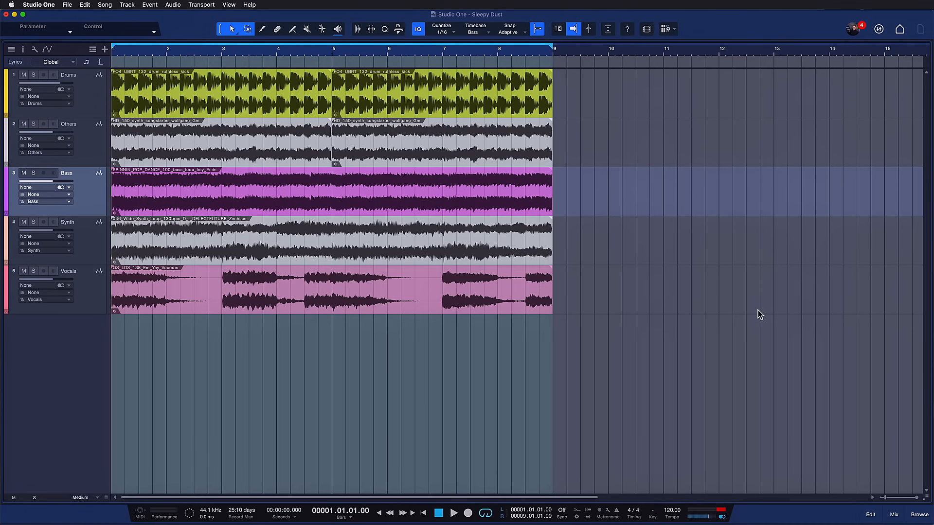
- Apply Melodyne to the bass loop event on the Bass track and enlarge its editor
left_click(233, 199)
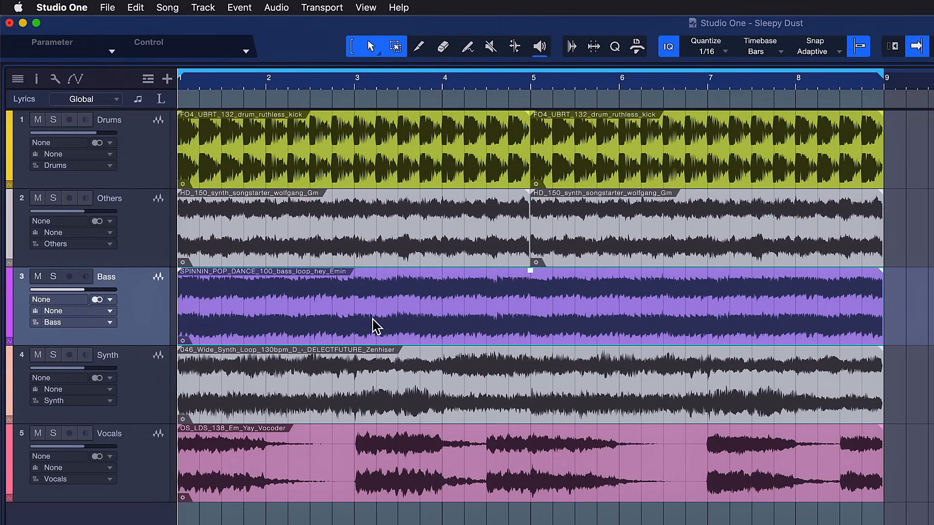
key("super+m")
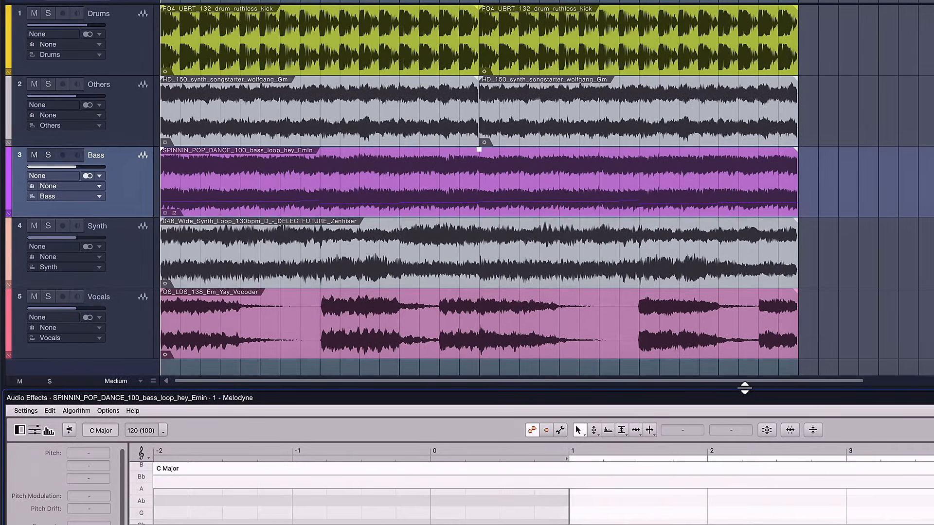
left_click_drag(744, 387, 733, 225)
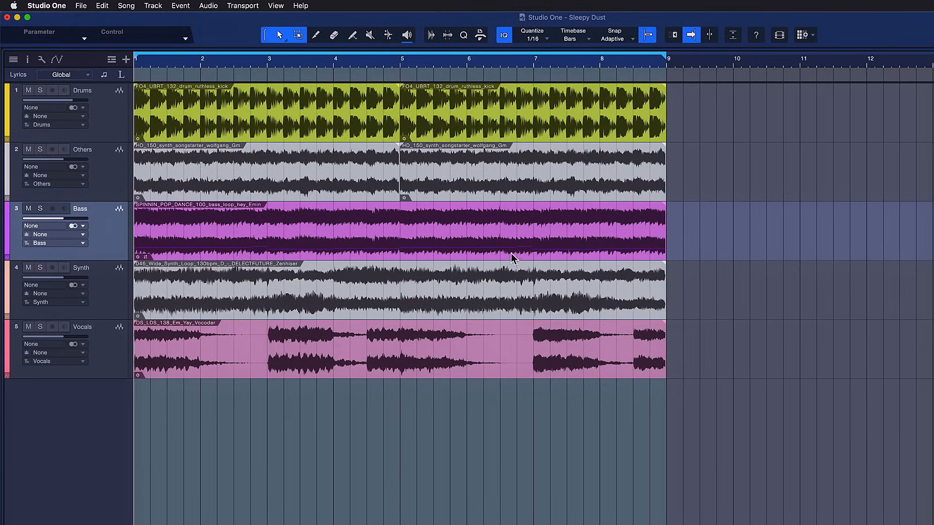
- Extract the bass loop's notes onto a new instrument track below Bass and open the resulting part for editing
left_click(487, 249)
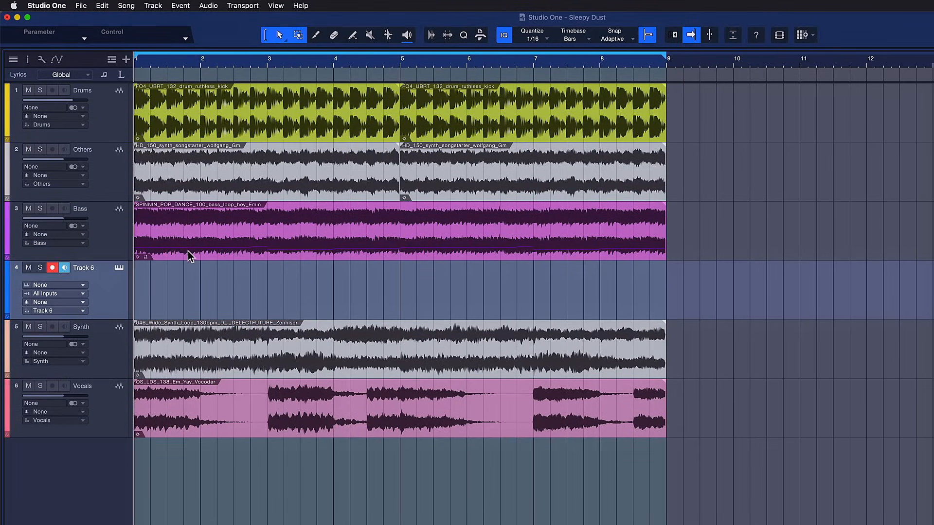
left_click_drag(188, 251, 181, 294)
double_click(229, 305)
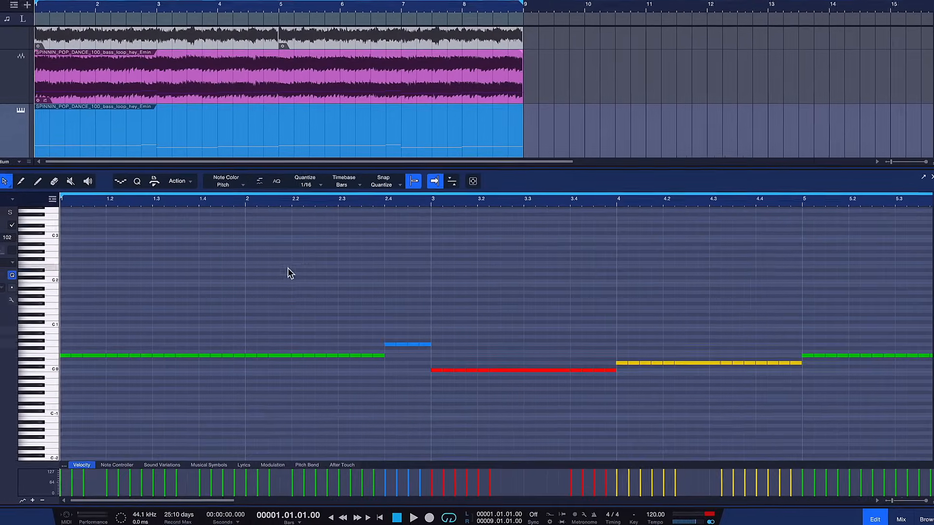
- Examine the extracted bass notes across bars 1 to 8, select them all and close the note editor
left_click_drag(287, 268, 617, 414)
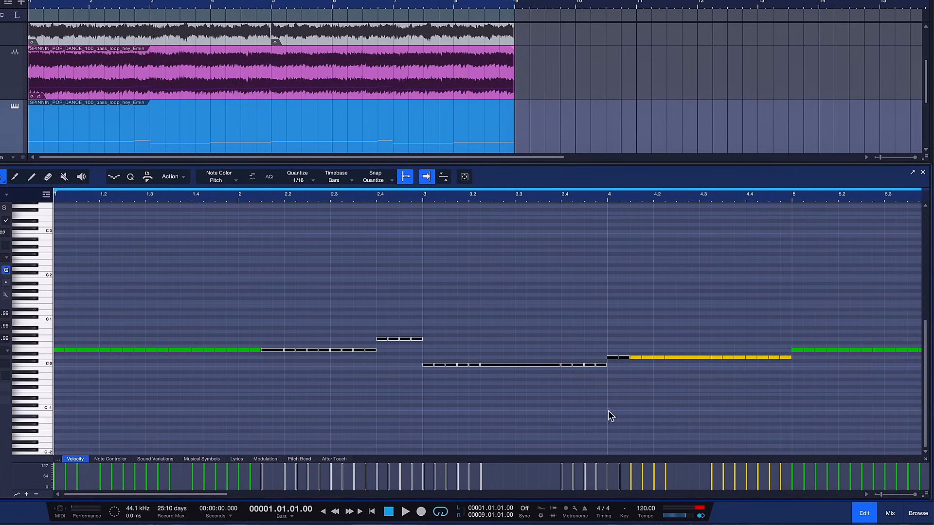
key("w")
key("w")
key("w")
key("shift+e")
key("shift+e")
key("shift+e")
key("shift+e")
key("shift+e")
left_click(485, 275)
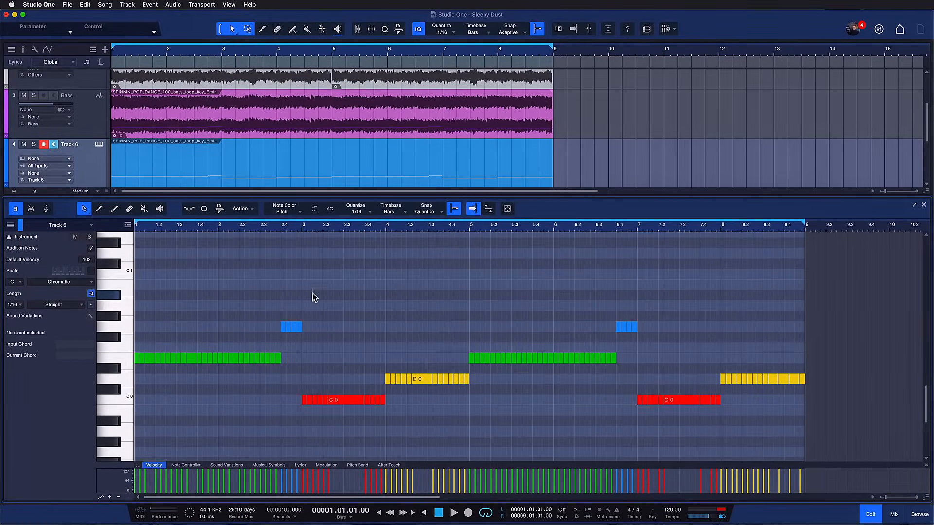
left_click_drag(248, 254, 816, 432)
key("F2")
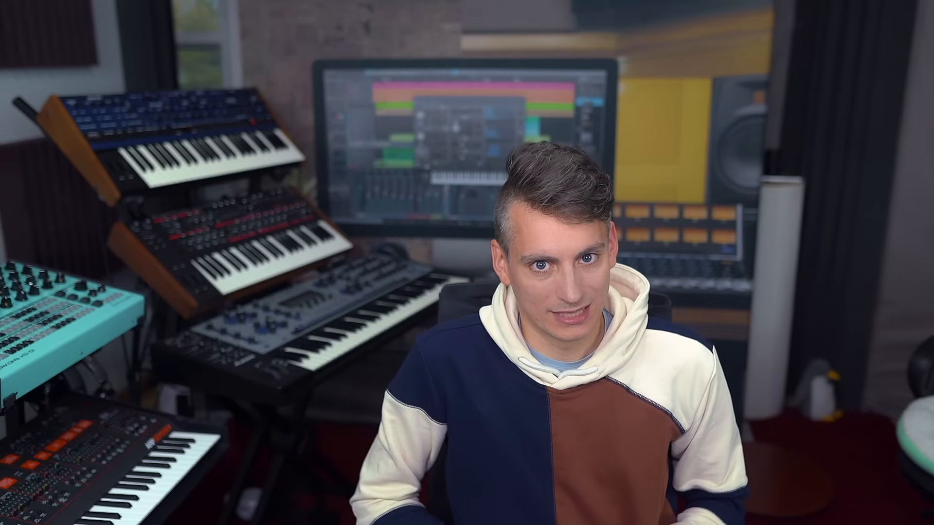